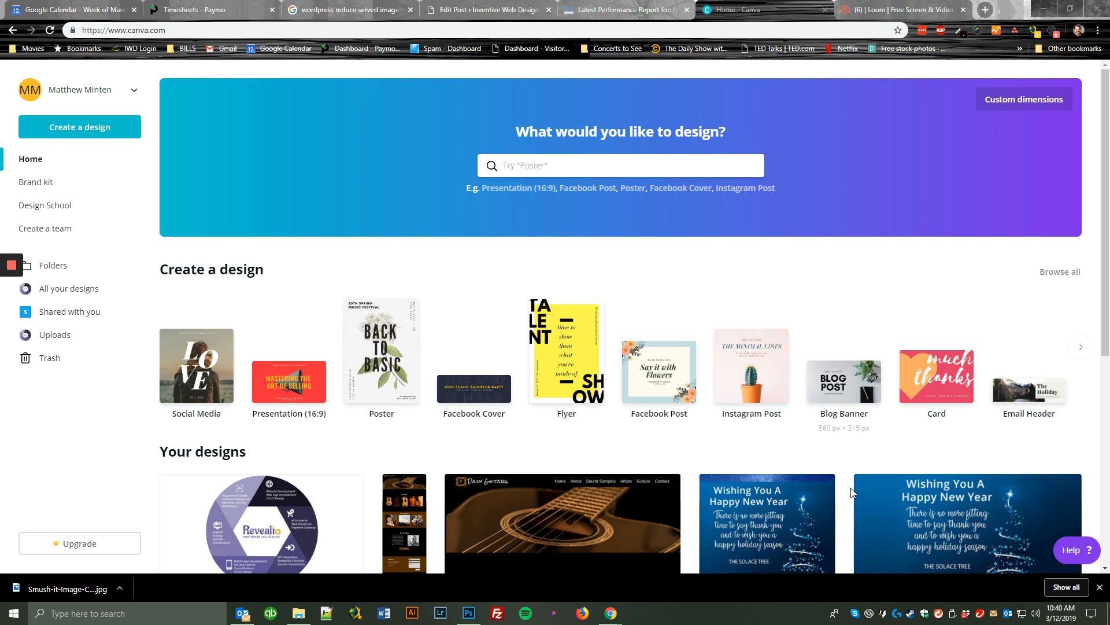
Inspect the rightmost New Year greeting thumbnail under Your designs to check its rendered image dimensions, and close the inspector.
{"action": "right_click", "coordinate": [884, 507]}
{"action": "left_click", "coordinate": [914, 498]}
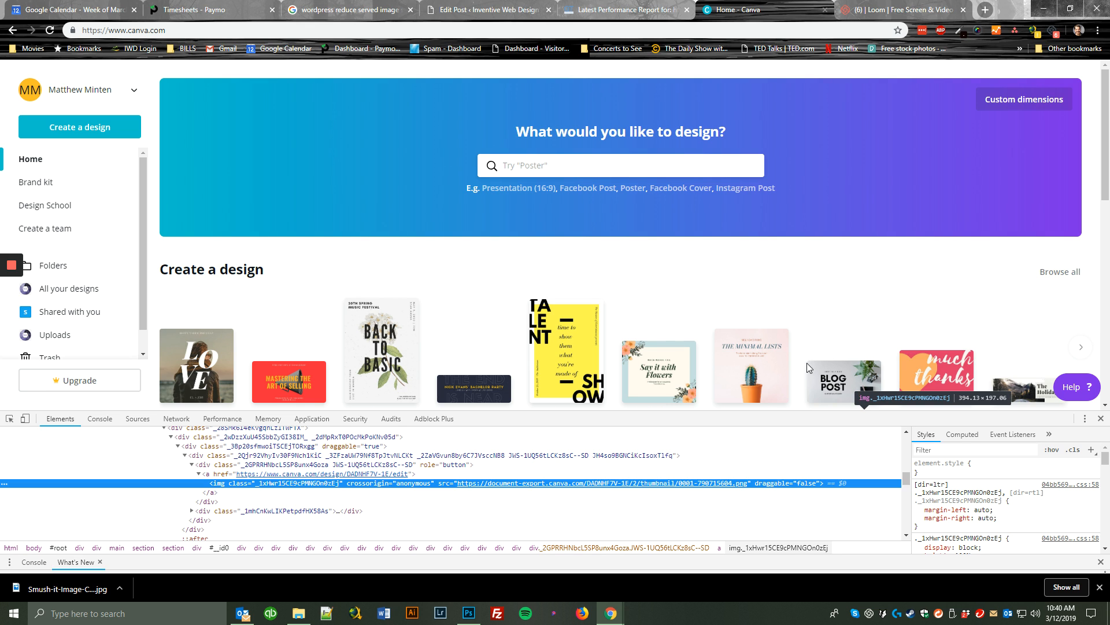
{"action": "scroll", "coordinate": [952, 342], "scroll_direction": "down", "scroll_amount": 1}
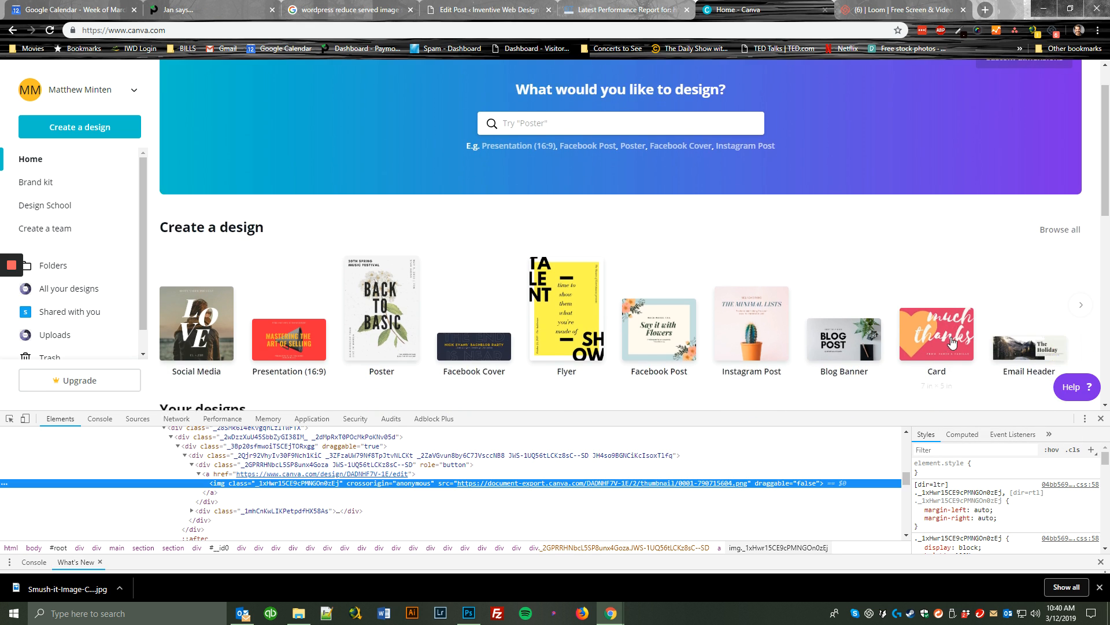
{"action": "scroll", "coordinate": [951, 341], "scroll_direction": "down", "scroll_amount": 3}
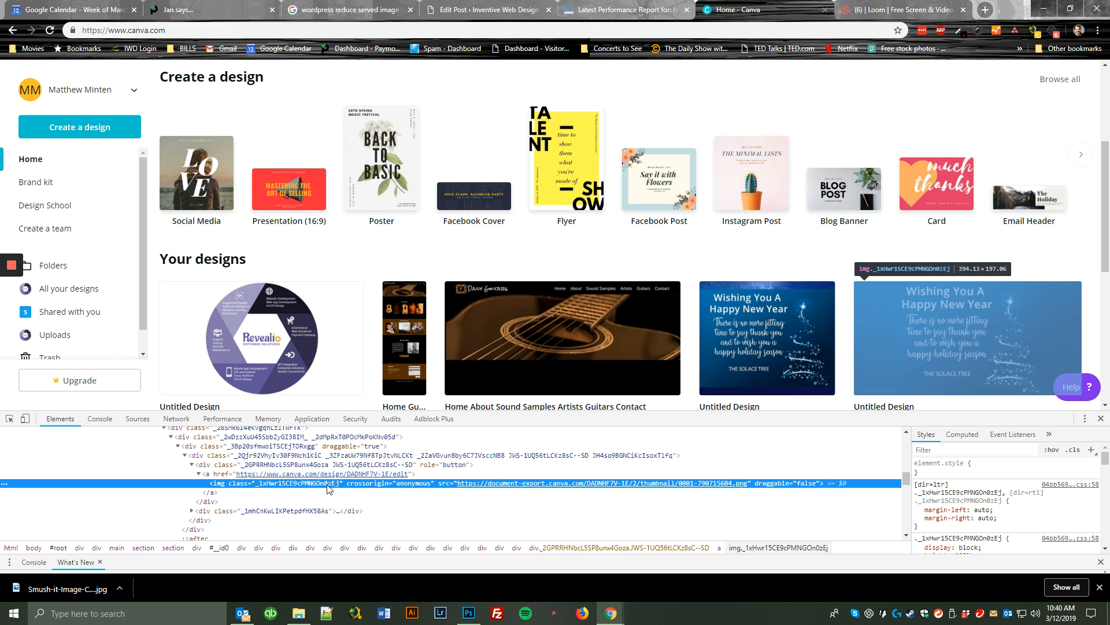
{"action": "mouse_move", "coordinate": [490, 487]}
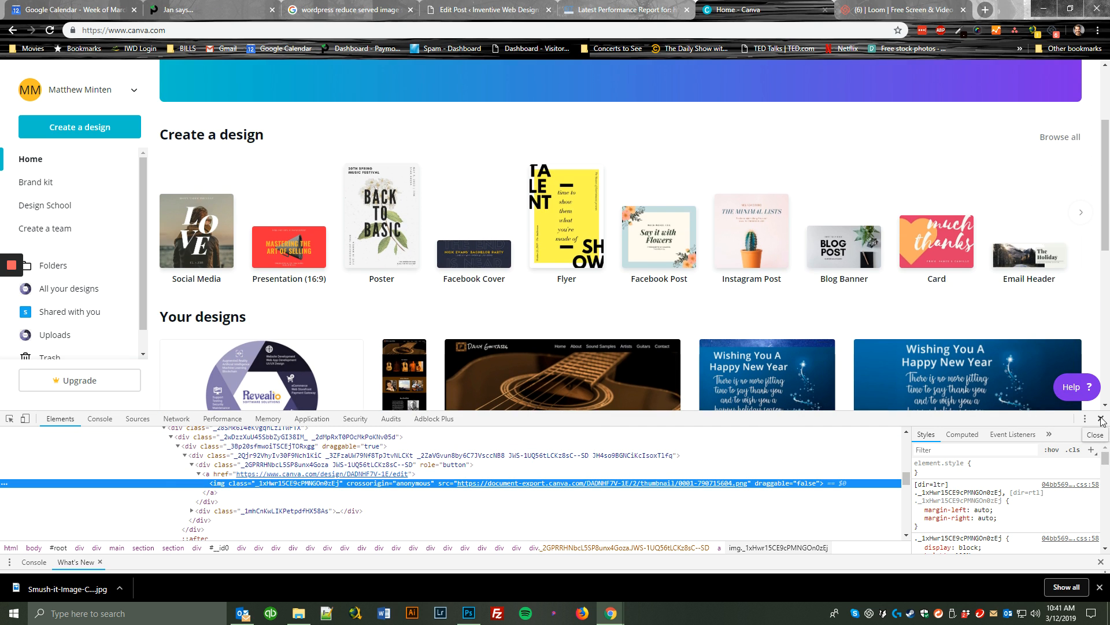
{"action": "left_click", "coordinate": [1101, 419]}
Create a new design with custom dimensions of 500 x 300 px.
{"action": "scroll", "coordinate": [299, 329], "scroll_direction": "up", "scroll_amount": 3}
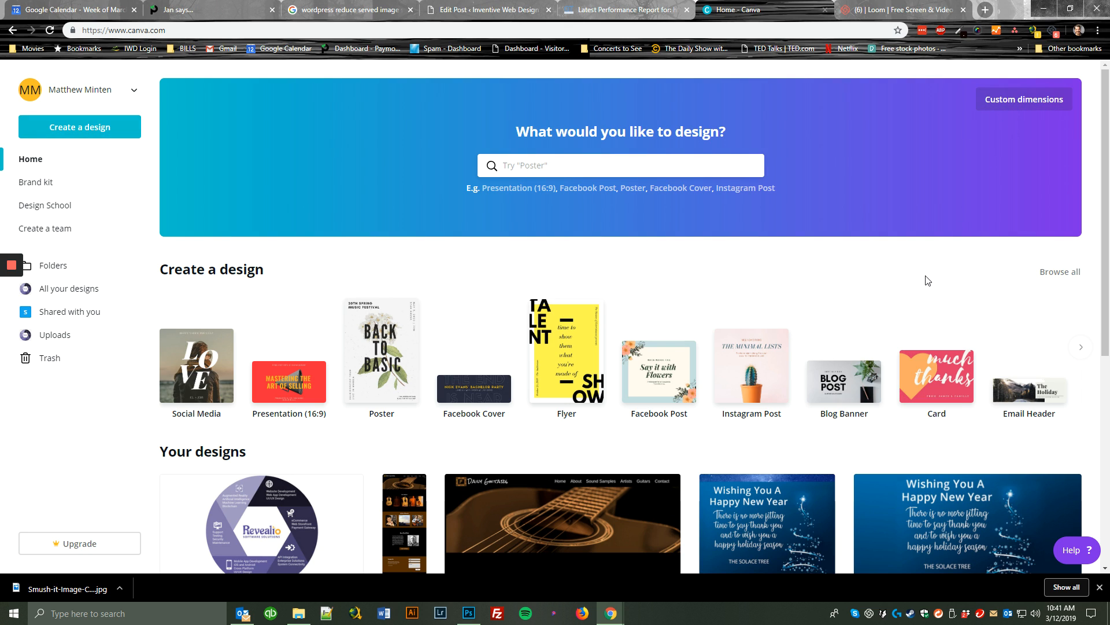
{"action": "left_click", "coordinate": [1013, 104]}
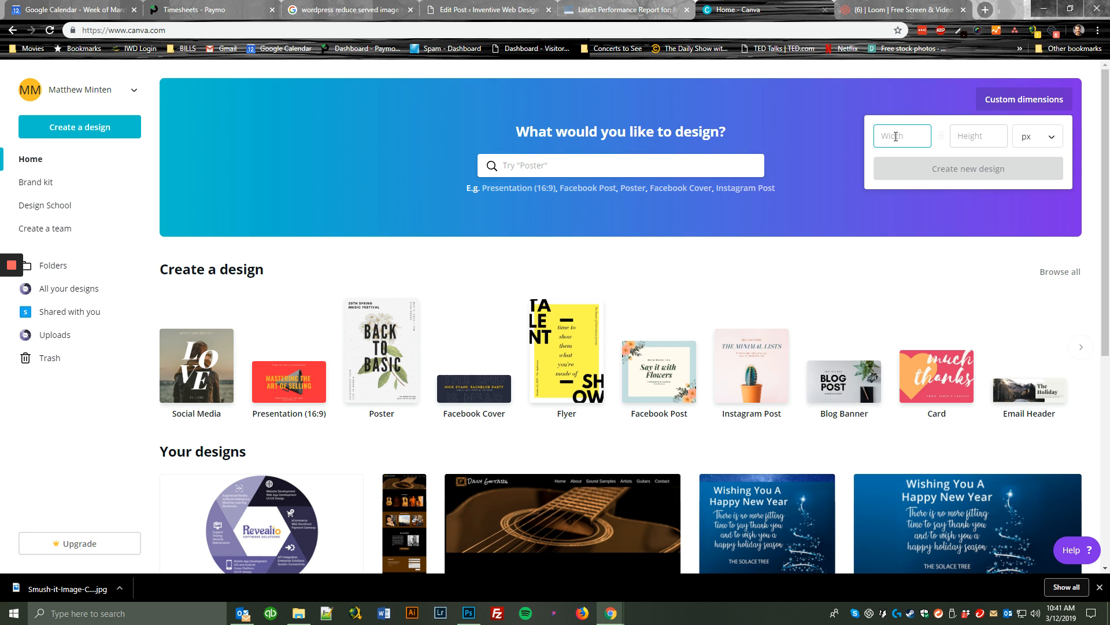
{"action": "type", "text": "500"}
{"action": "key", "text": "Tab"}
{"action": "type", "text": "300"}
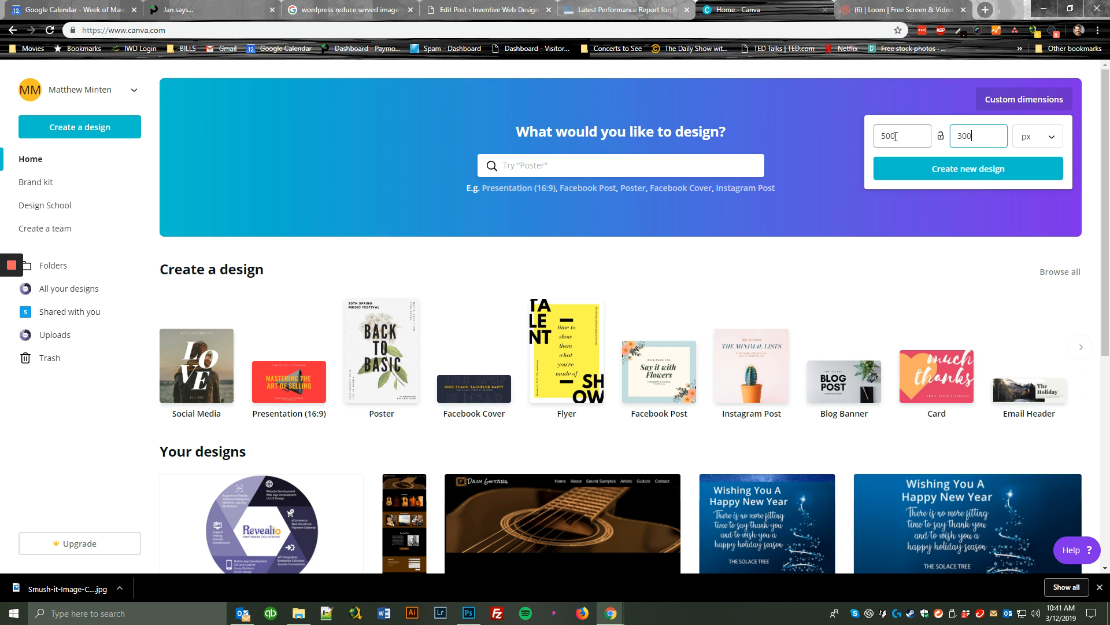
{"action": "left_click", "coordinate": [961, 174]}
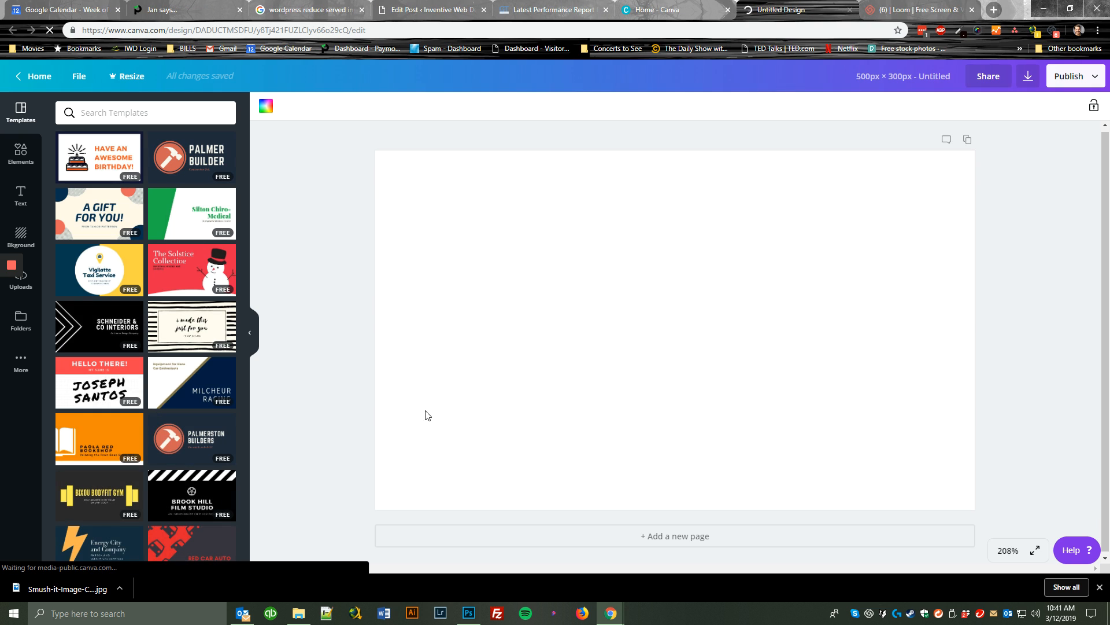
Upload Landscape.jpg from the Blogs folder and place it so that it fills the blank page.
{"action": "left_click", "coordinate": [298, 614]}
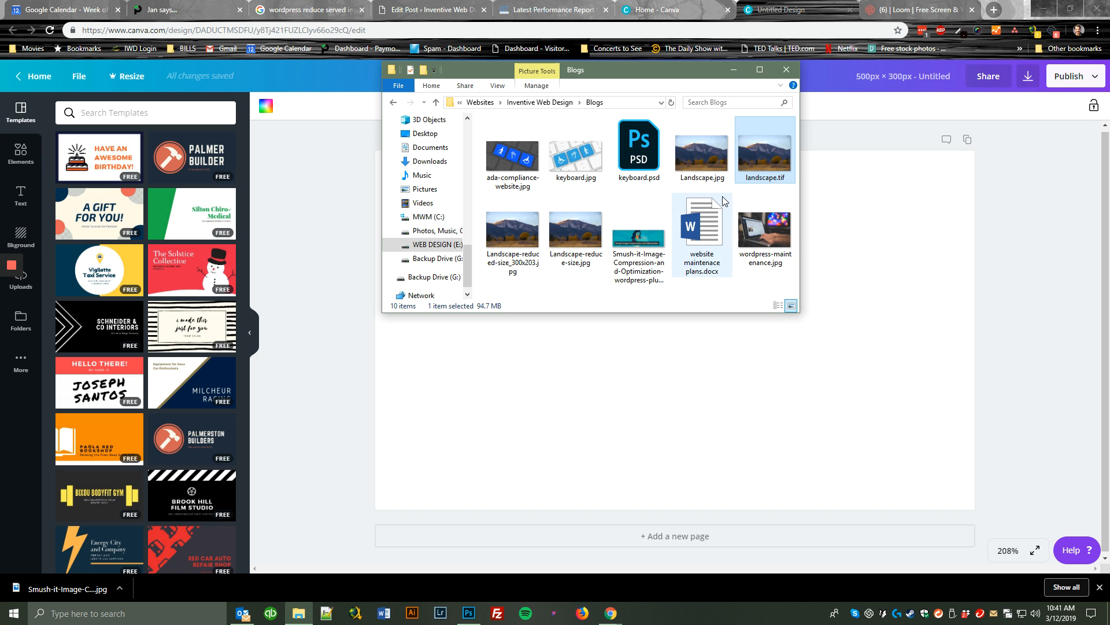
{"action": "left_click", "coordinate": [709, 168]}
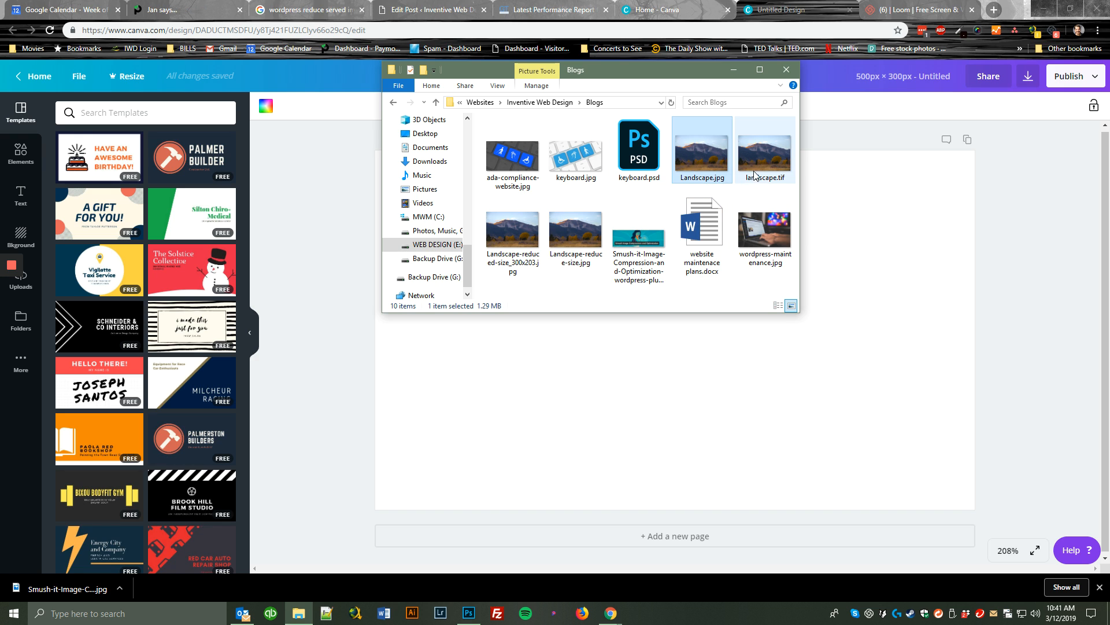
{"action": "left_click_drag", "start_coordinate": [694, 155], "coordinate": [664, 424]}
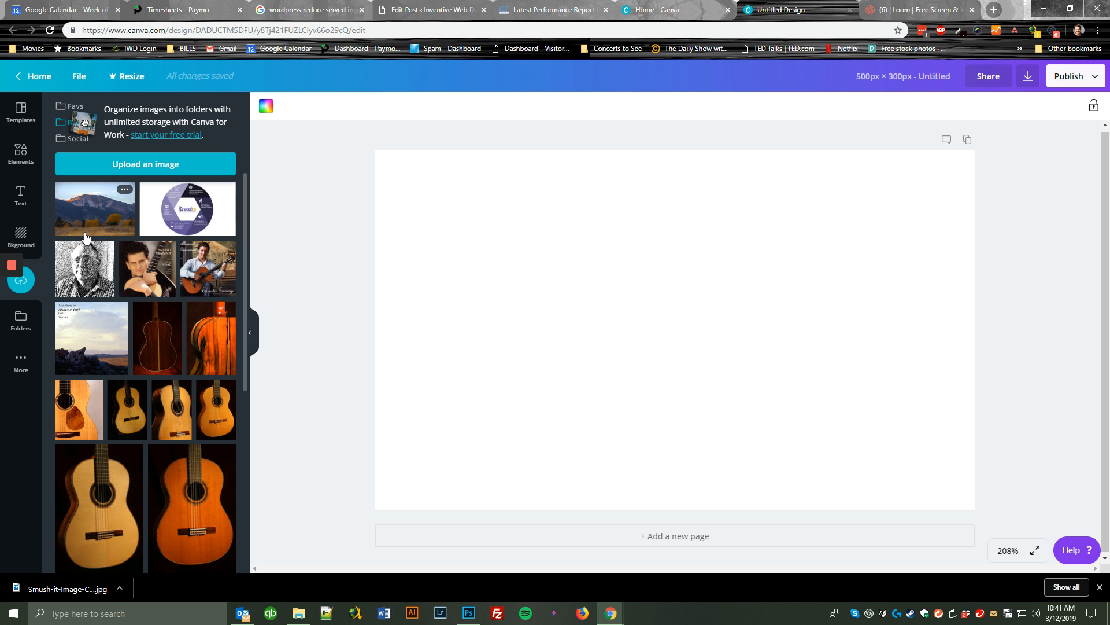
{"action": "left_click_drag", "start_coordinate": [88, 214], "coordinate": [415, 184]}
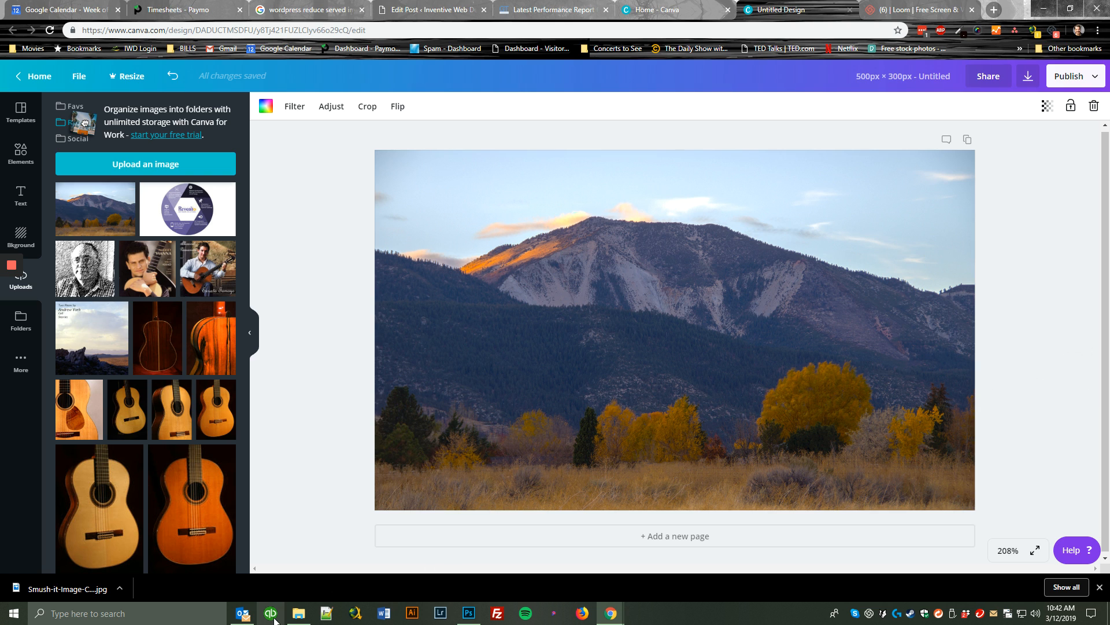
Check the file size, pixel dimensions and resolution of the original Landscape.jpg in the Blogs folder.
{"action": "left_click", "coordinate": [308, 615]}
{"action": "right_click", "coordinate": [712, 154]}
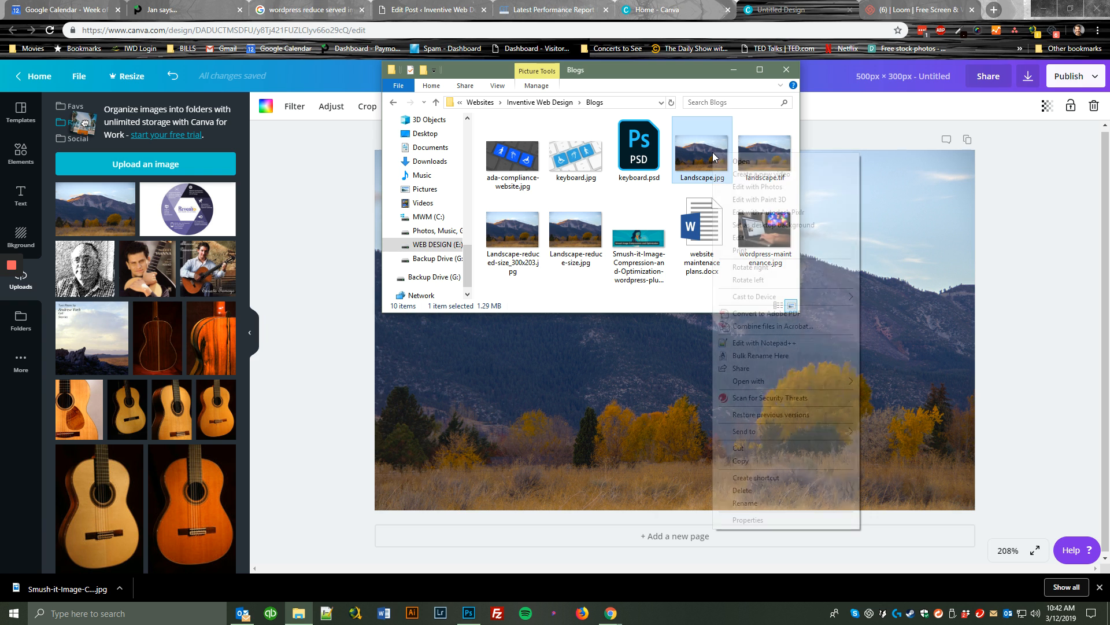
{"action": "left_click", "coordinate": [794, 518]}
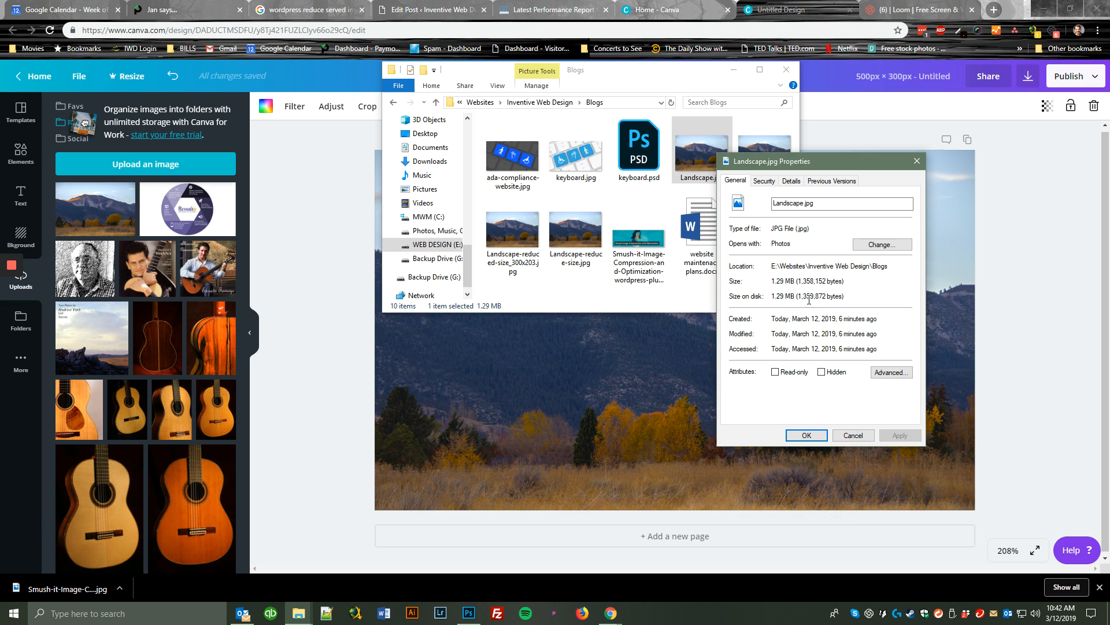
{"action": "left_click", "coordinate": [794, 181]}
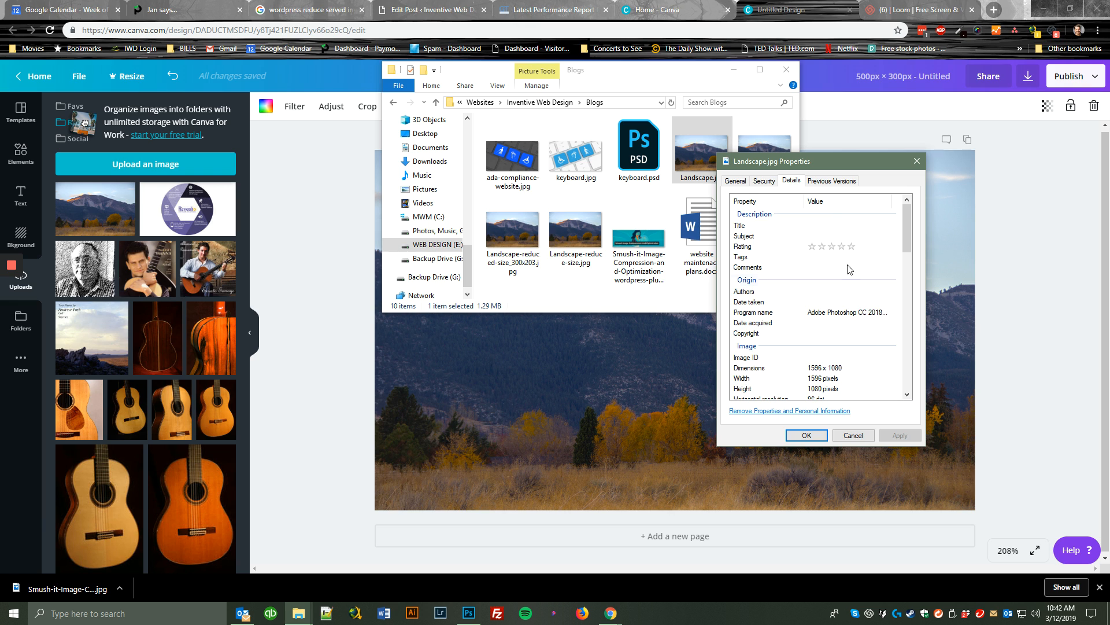
{"action": "scroll", "coordinate": [845, 357], "scroll_direction": "down", "scroll_amount": 1}
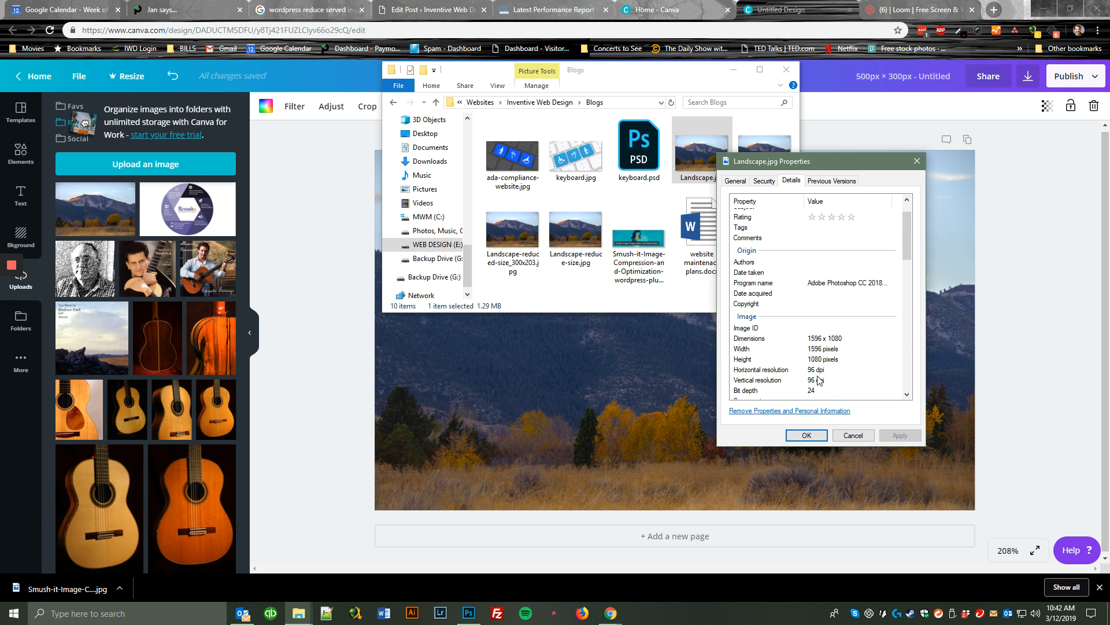
{"action": "left_click", "coordinate": [852, 436]}
{"action": "left_click", "coordinate": [787, 70]}
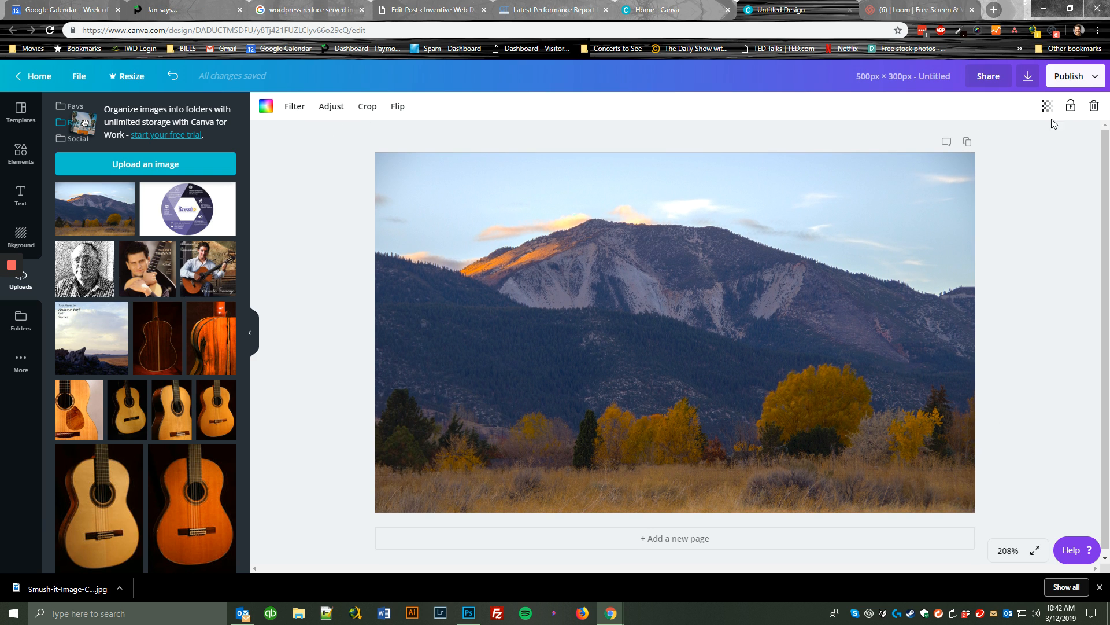
Start downloading the design with JPG as the file type.
{"action": "left_click", "coordinate": [1028, 79]}
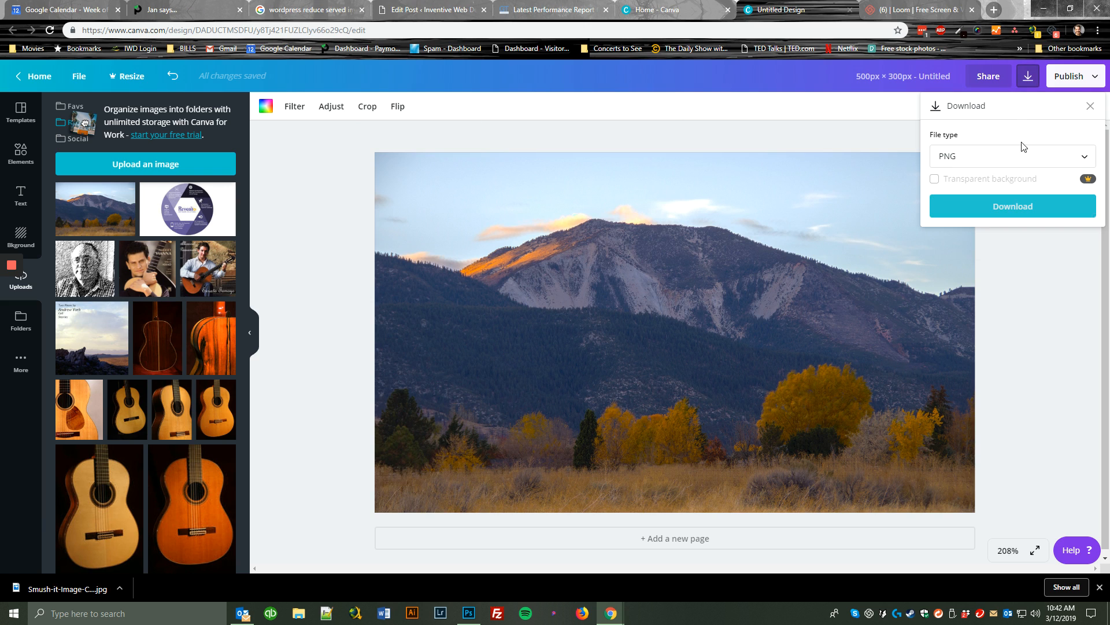
{"action": "left_click", "coordinate": [987, 157]}
{"action": "left_click", "coordinate": [971, 200]}
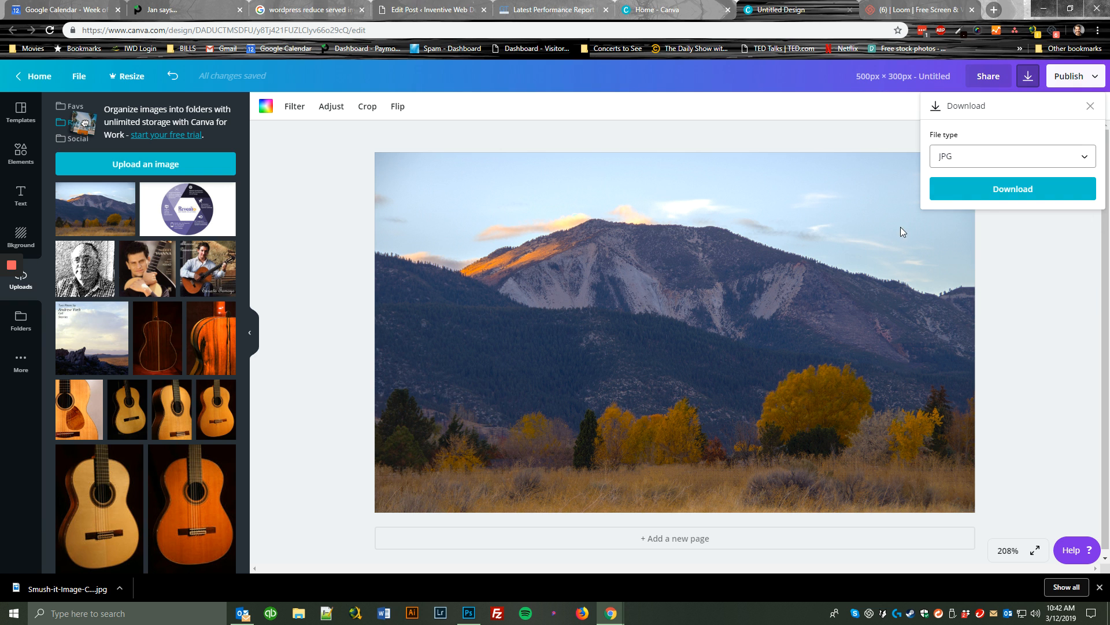
{"action": "left_click", "coordinate": [1005, 195]}
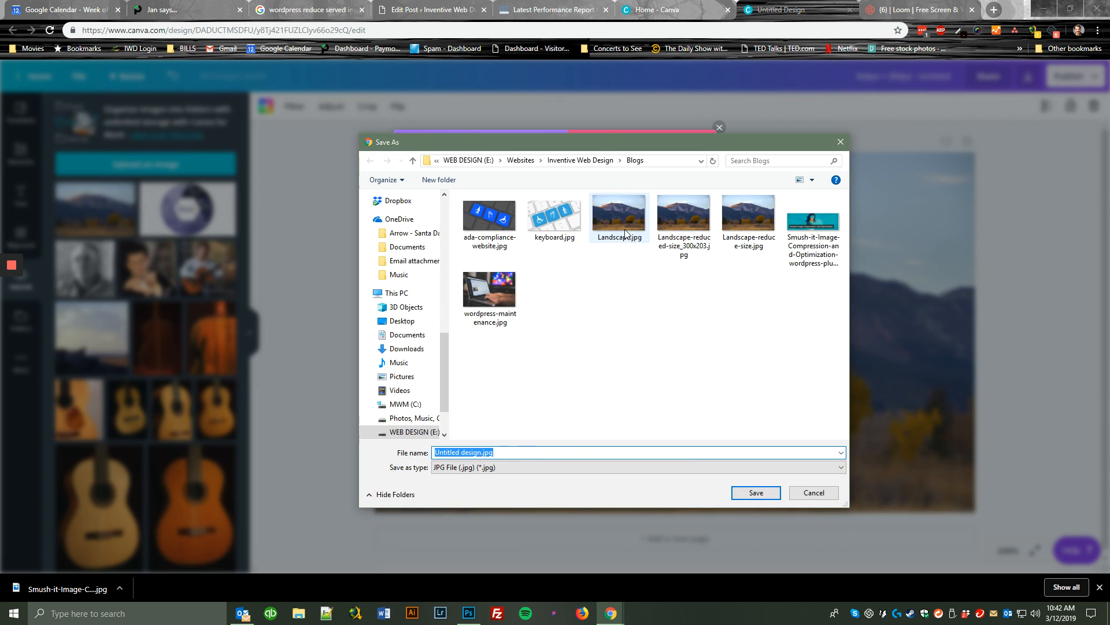
Save the download in the Blogs folder as Landscape_500x300.jpg.
{"action": "left_click", "coordinate": [608, 221]}
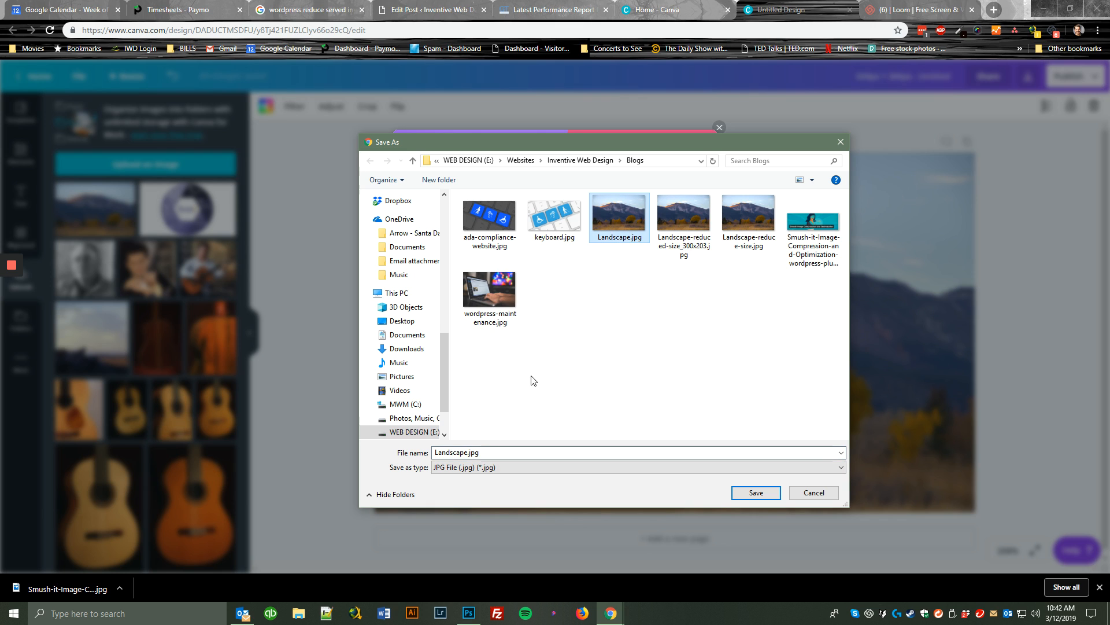
{"action": "left_click", "coordinate": [464, 452]}
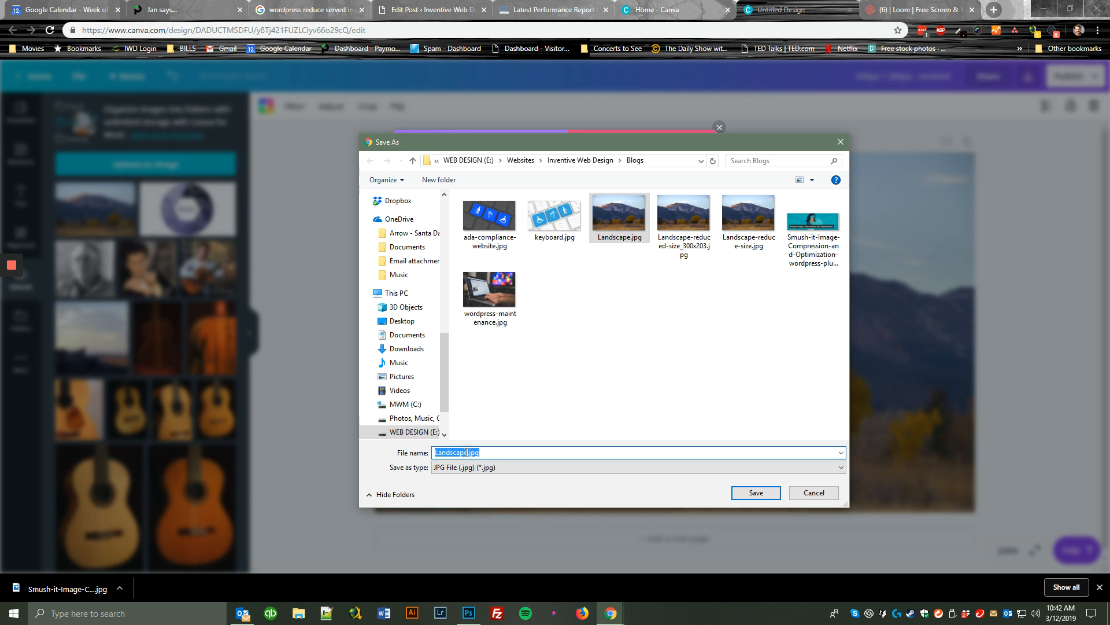
{"action": "left_click", "coordinate": [467, 453]}
{"action": "type", "text": "_500"}
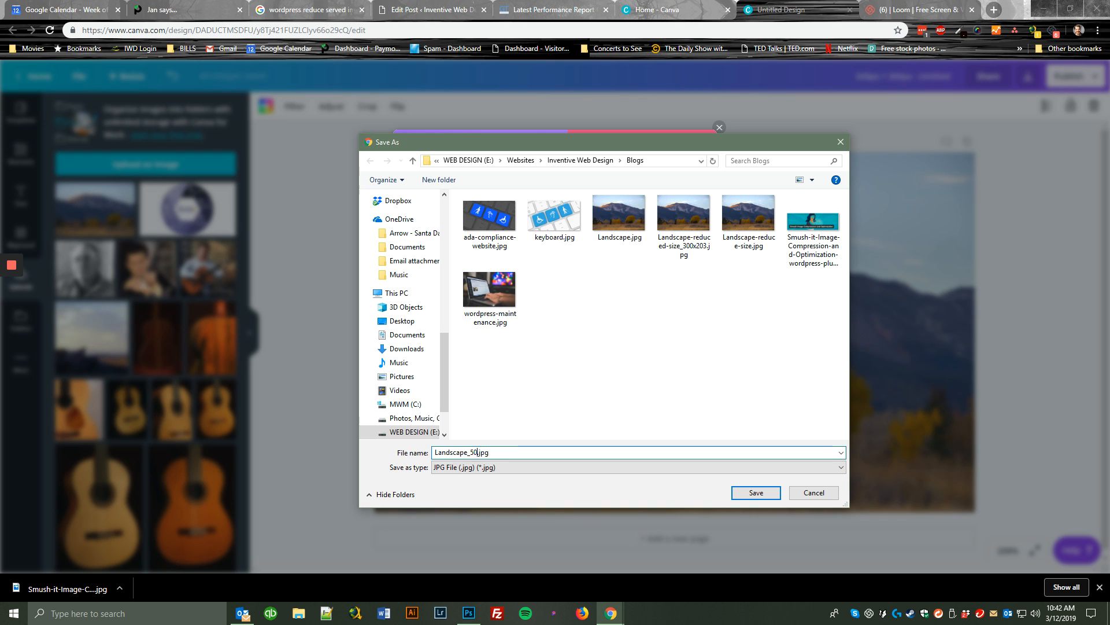
{"action": "type", "text": "x300"}
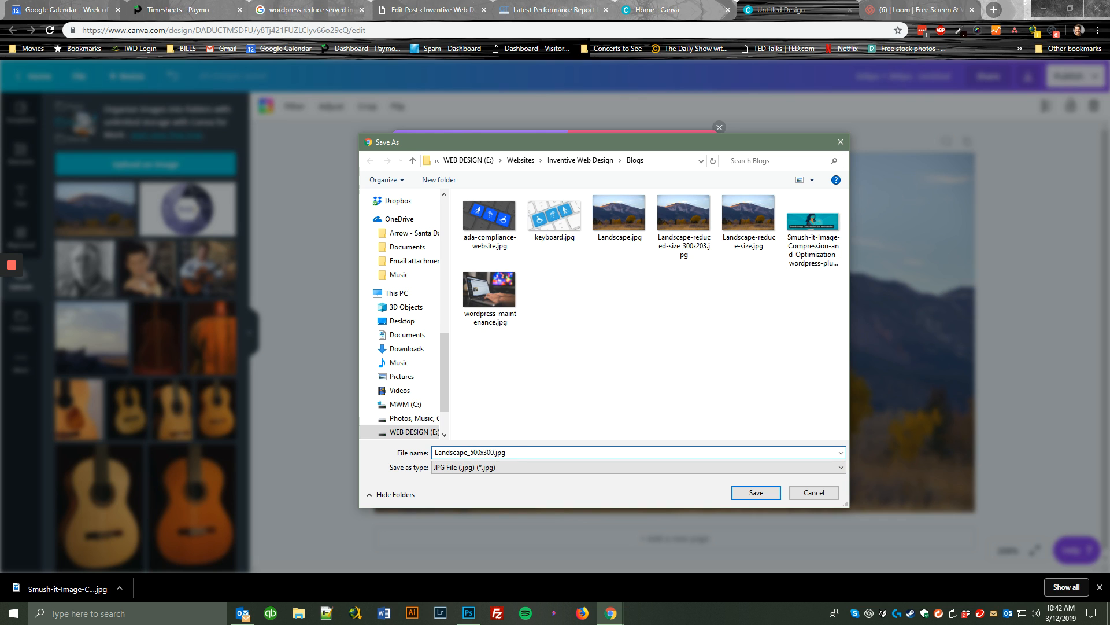
{"action": "left_click", "coordinate": [744, 492]}
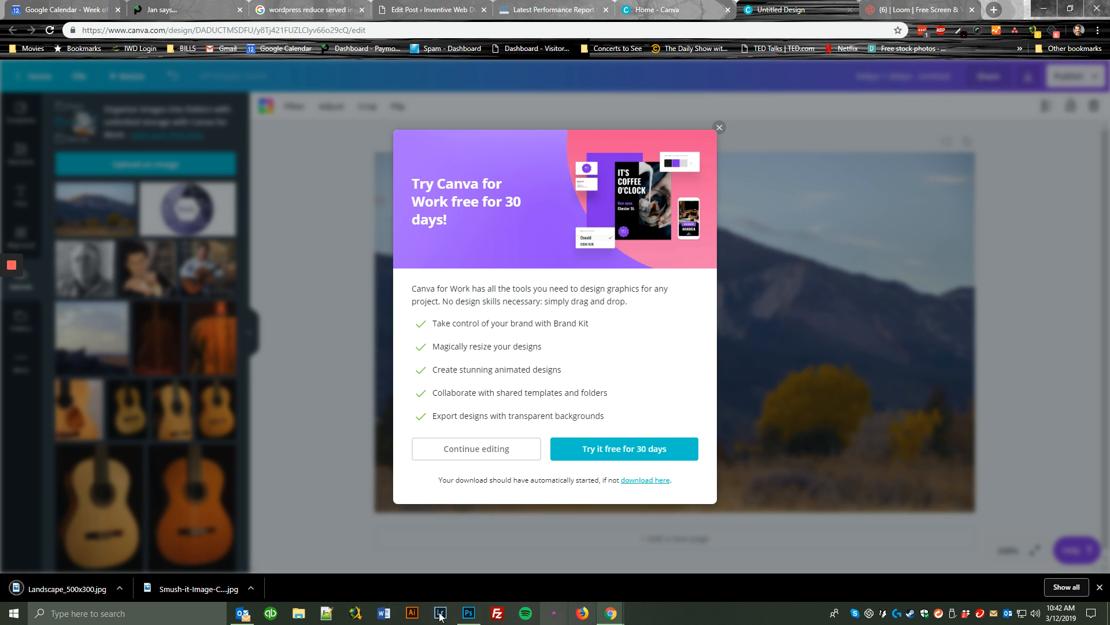
Locate the downloaded Landscape_500x300.jpg in its folder and check its file size, pixel dimensions and resolution.
{"action": "left_click", "coordinate": [298, 613]}
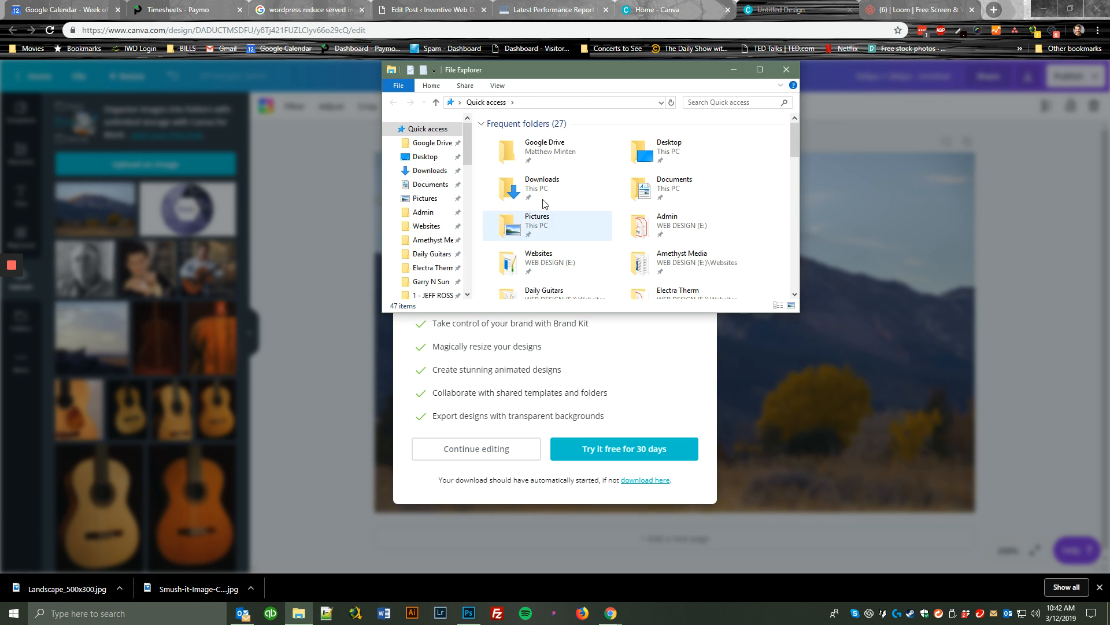
{"action": "left_click", "coordinate": [119, 588]}
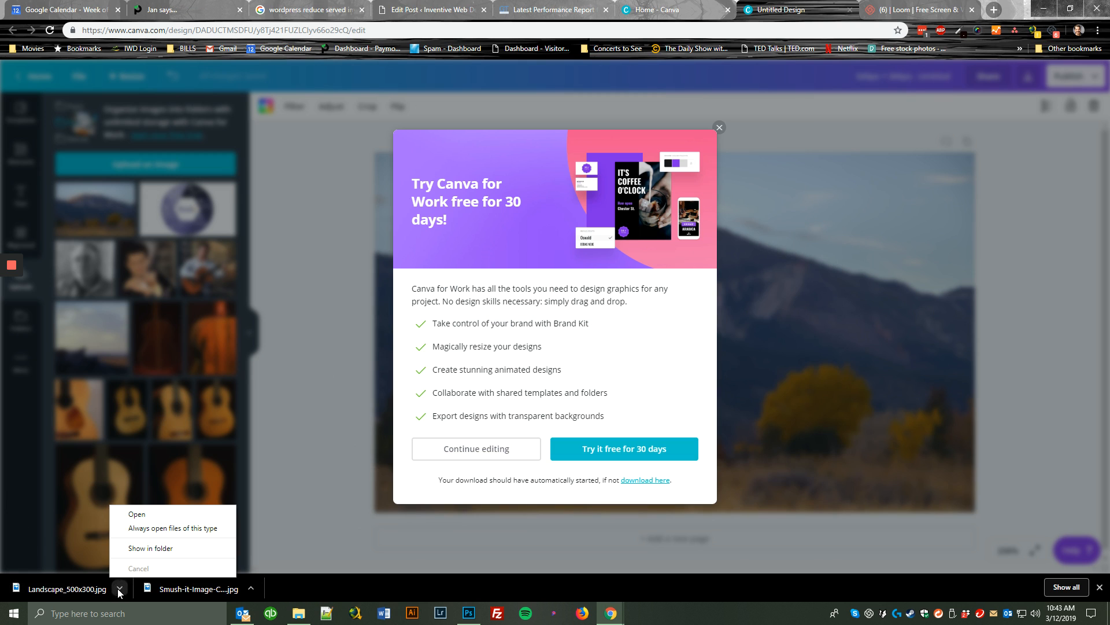
{"action": "left_click", "coordinate": [151, 547]}
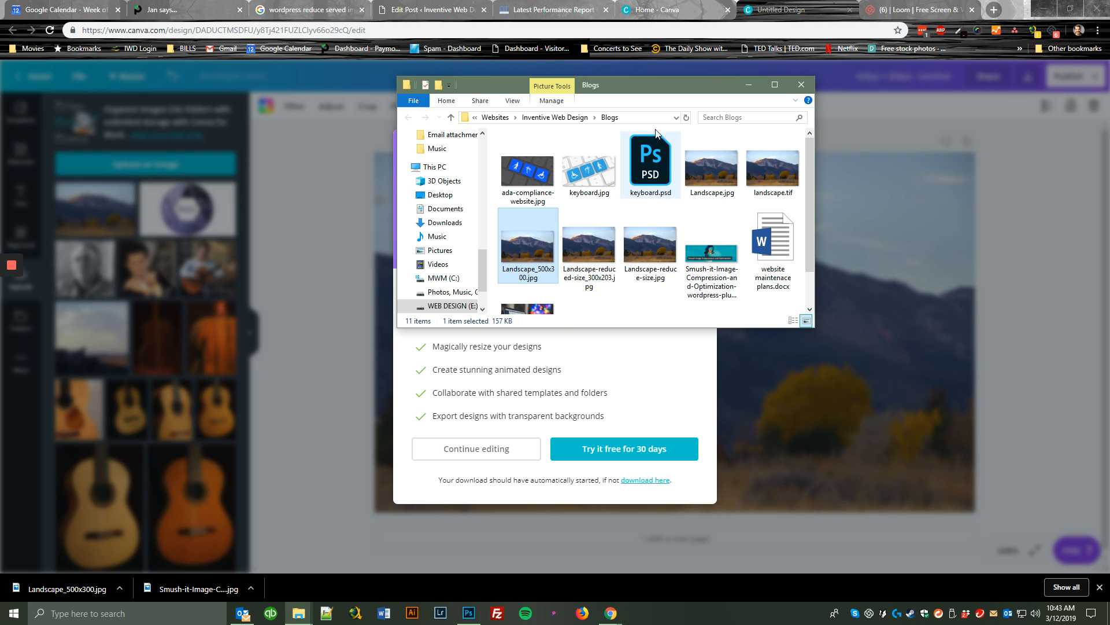
{"action": "right_click", "coordinate": [527, 249]}
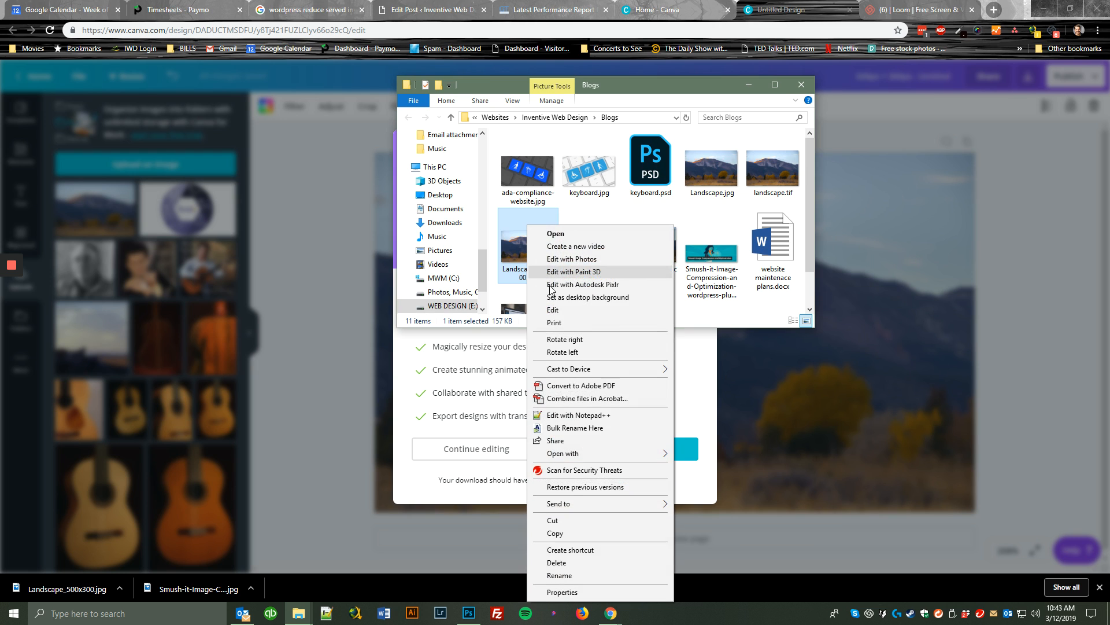
{"action": "left_click", "coordinate": [558, 592]}
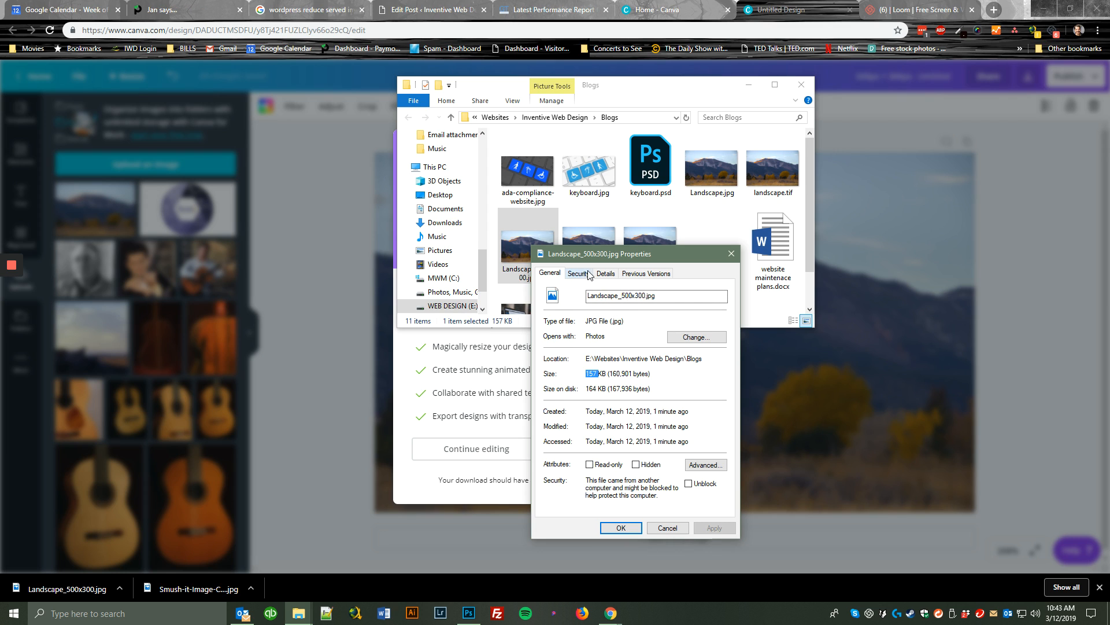
{"action": "left_click", "coordinate": [605, 274]}
{"action": "scroll", "coordinate": [639, 465], "scroll_direction": "down", "scroll_amount": 1}
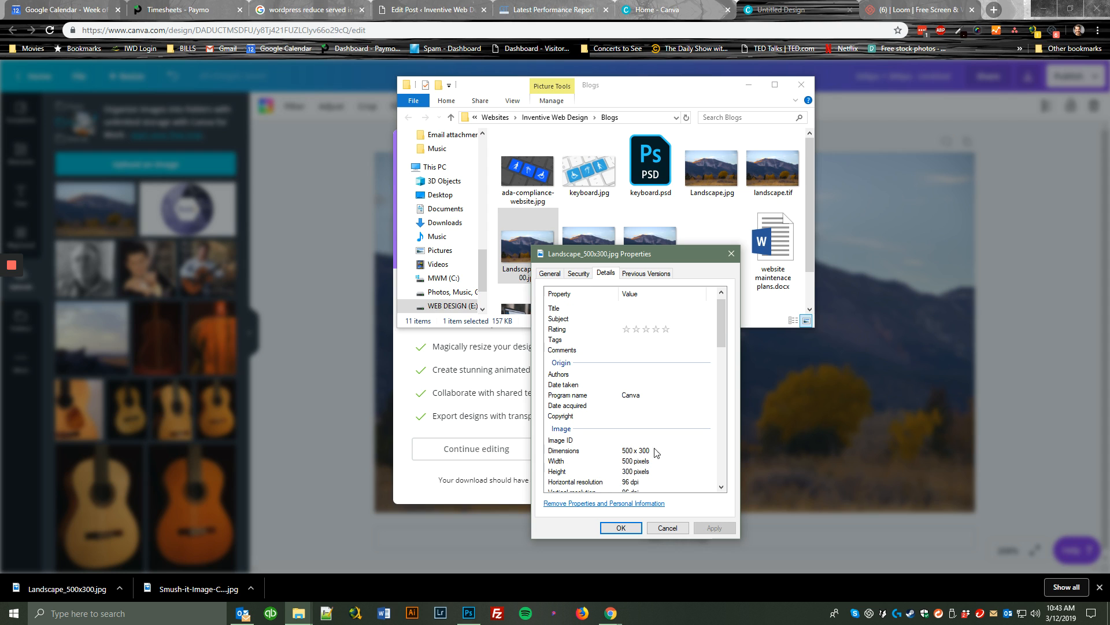
{"action": "scroll", "coordinate": [653, 454], "scroll_direction": "down", "scroll_amount": 3}
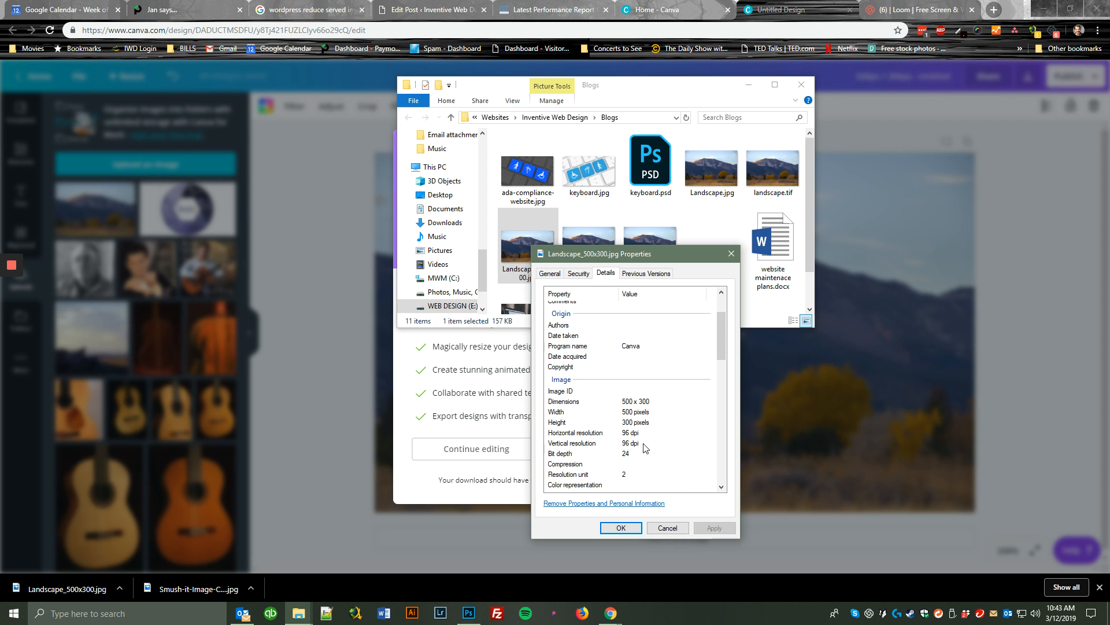
{"action": "left_click", "coordinate": [667, 528]}
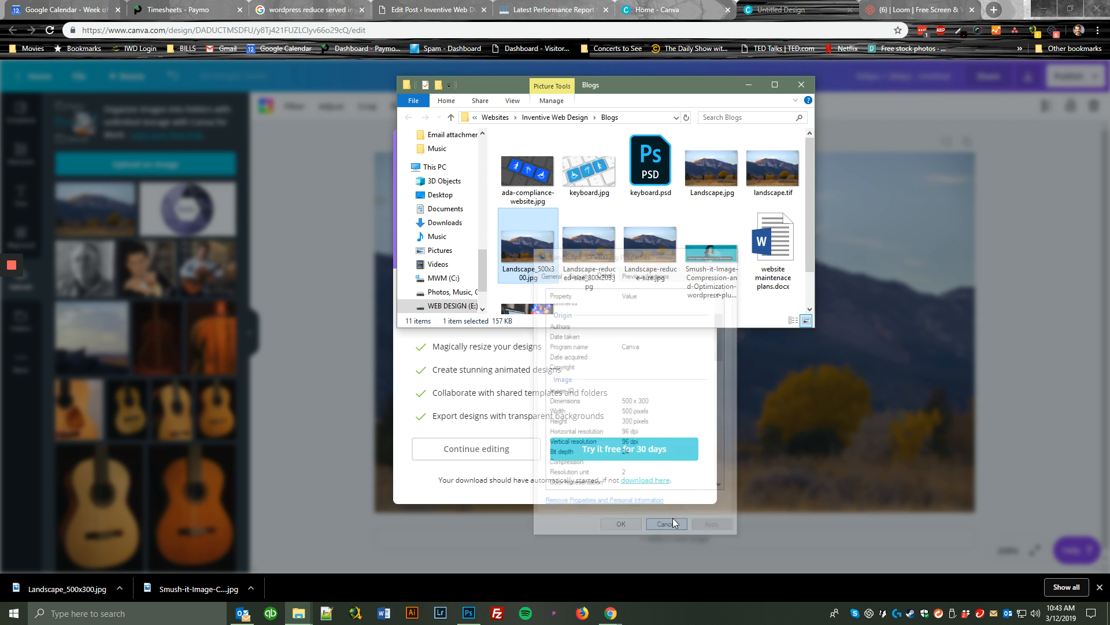
{"action": "left_click", "coordinate": [801, 86]}
Dismiss the Canva for Work offer and review the landscape photo's adjustment and crop options, cancelling the crop.
{"action": "left_click", "coordinate": [719, 128]}
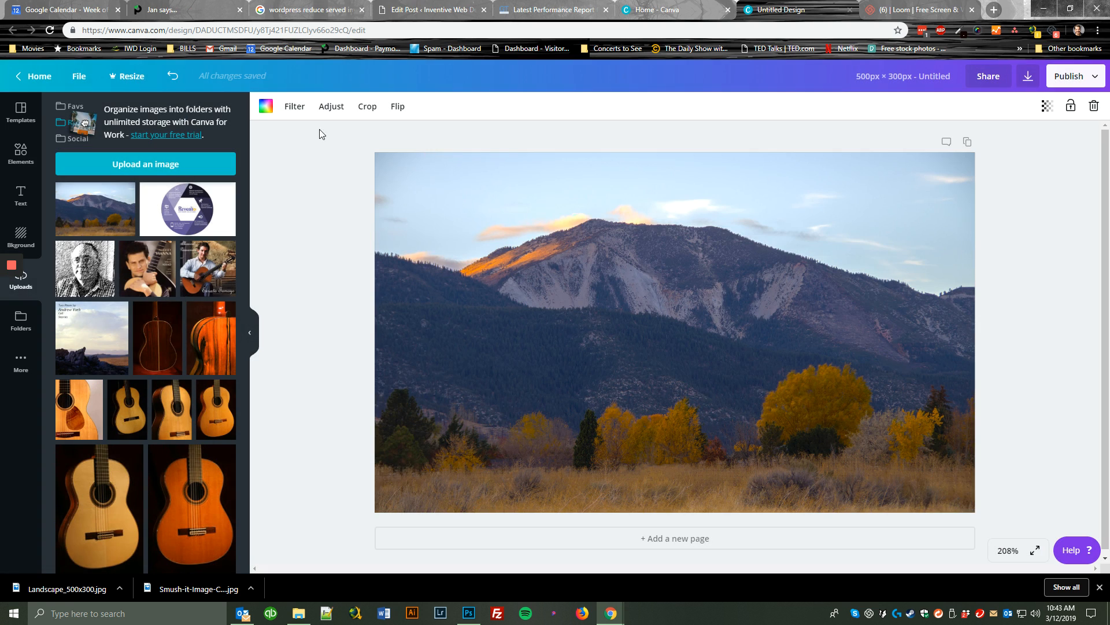
{"action": "left_click", "coordinate": [331, 107]}
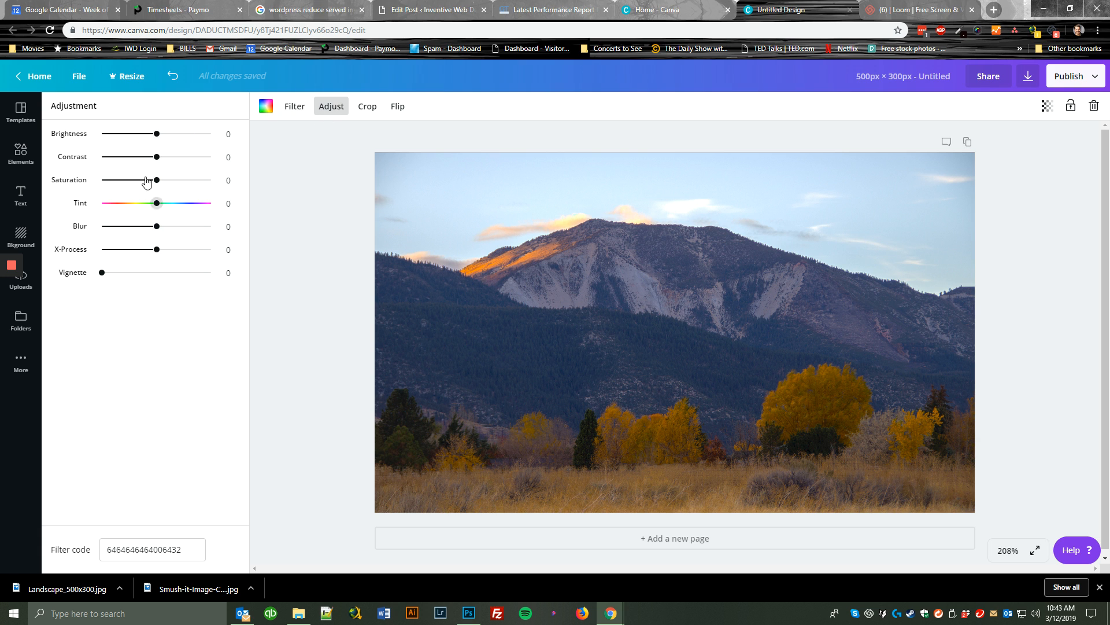
{"action": "left_click", "coordinate": [296, 110]}
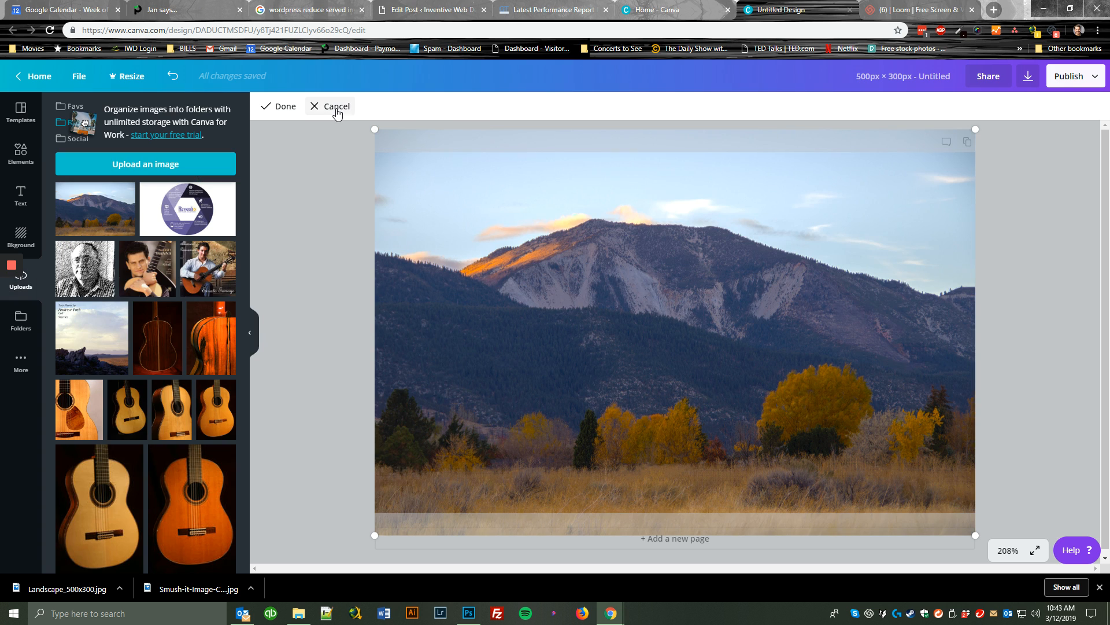
{"action": "left_click", "coordinate": [331, 108]}
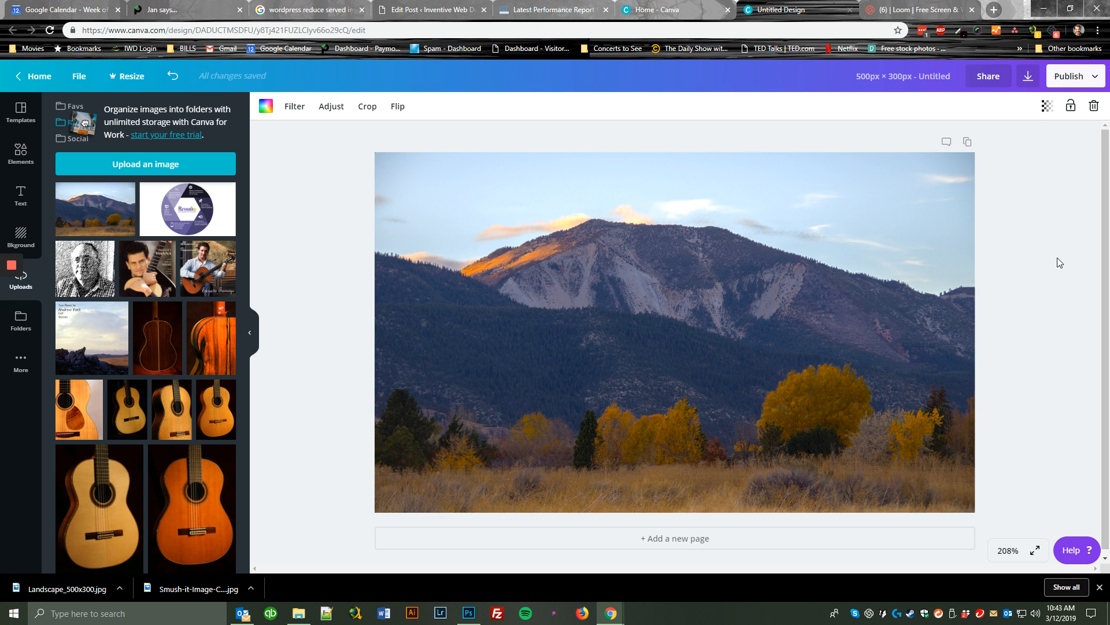
{"action": "scroll", "coordinate": [1024, 331], "scroll_direction": "down", "scroll_amount": 1}
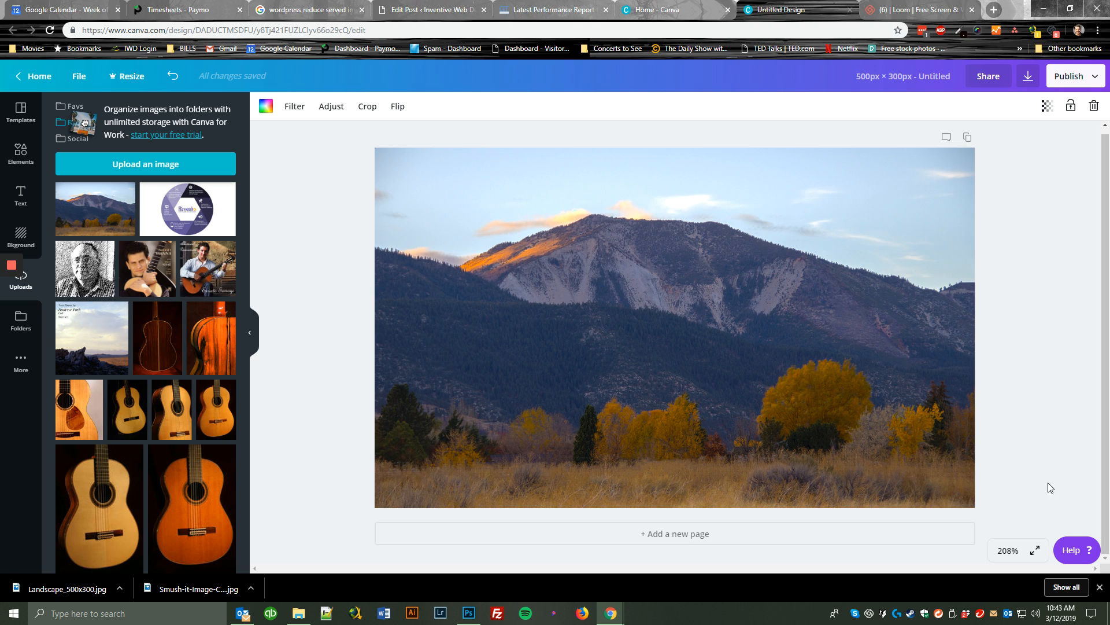